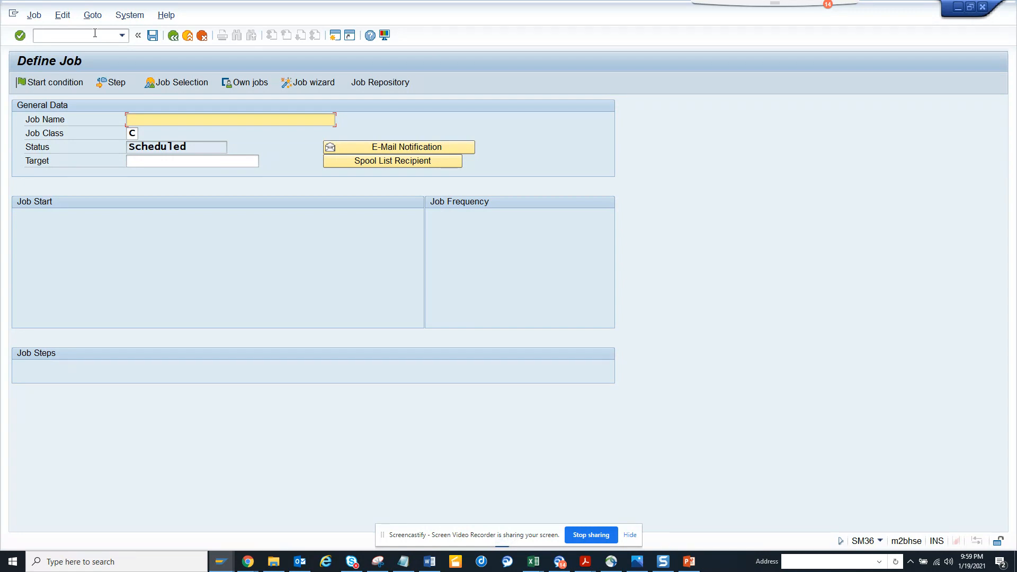
Enter ztest as the job name on the SM36 Define Job screen.
{"action": "type", "text": "ztest"}
Create the job's first step and set its run-as user to the workflow runtime user SAP_WFRT.
{"action": "left_click", "coordinate": [112, 82]}
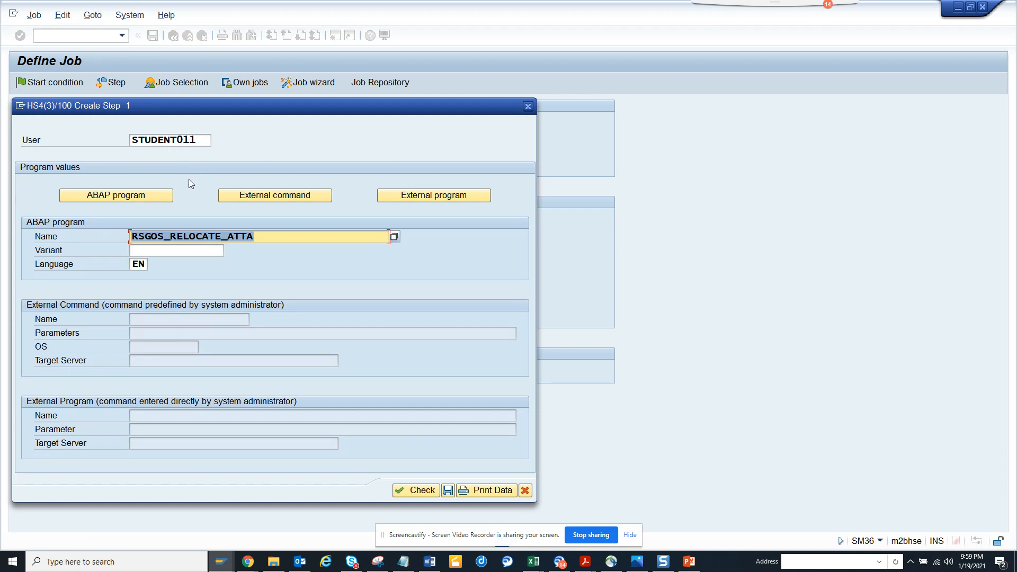
{"action": "double_click", "coordinate": [204, 139]}
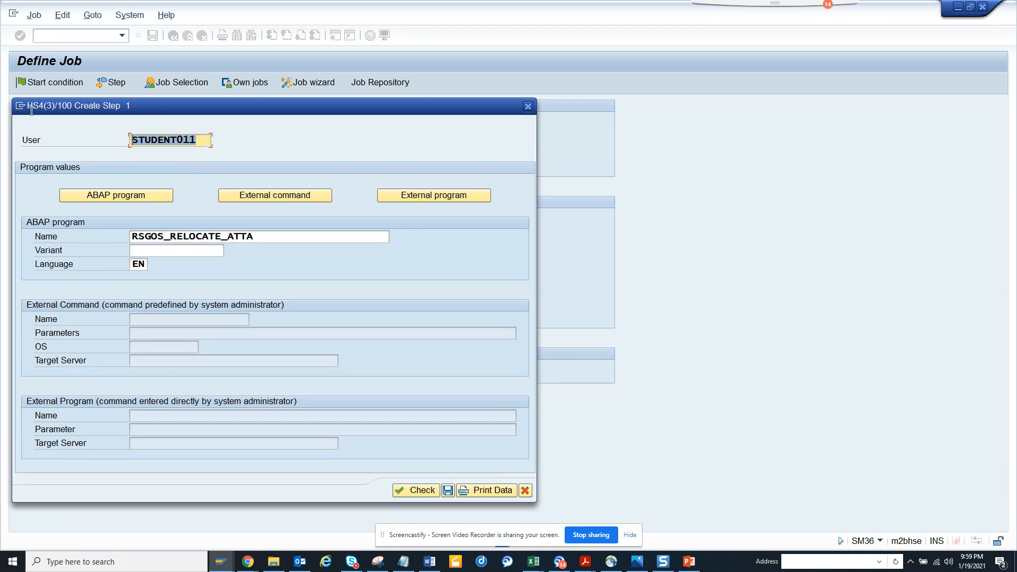
{"action": "key", "text": "BackSpace"}
{"action": "left_click", "coordinate": [146, 153]}
{"action": "double_click", "coordinate": [178, 140]}
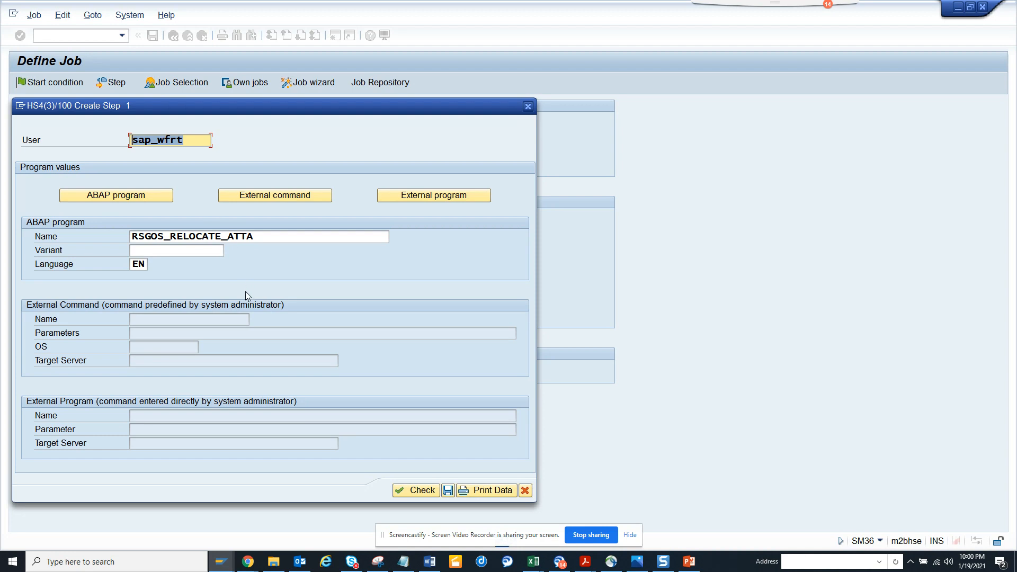
Enter RSWUFML2 as the step's ABAP program name.
{"action": "key", "text": "Tab"}
{"action": "type", "text": "rs"}
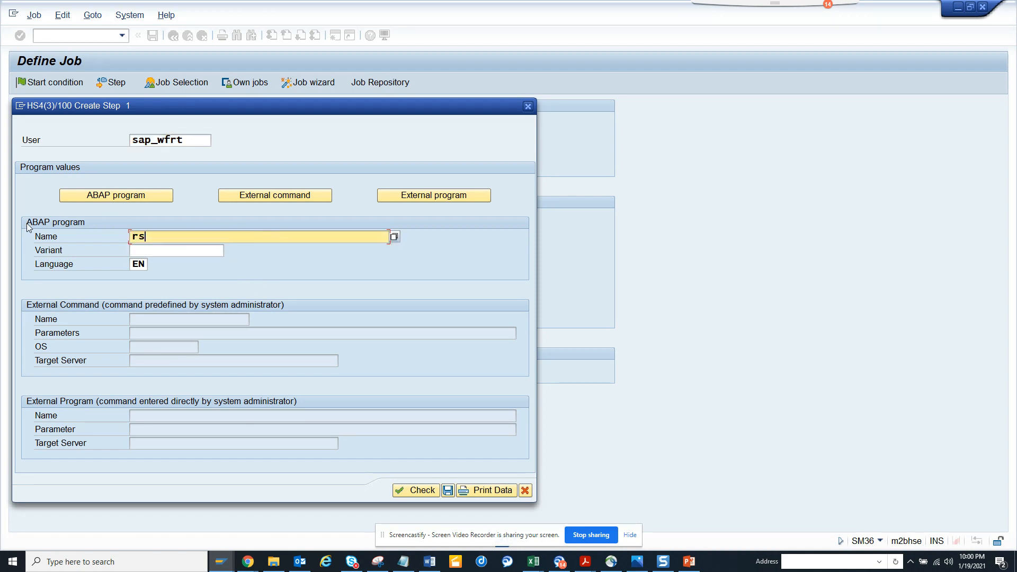
{"action": "type", "text": "wuw"}
{"action": "type", "text": "ml"}
{"action": "type", "text": "2"}
{"action": "left_click", "coordinate": [159, 236]}
{"action": "type", "text": "f"}
{"action": "key", "text": "Delete"}
Look up variants for the program and check the step, which reports the program as invalid.
{"action": "left_click", "coordinate": [193, 253]}
{"action": "left_click", "coordinate": [230, 250]}
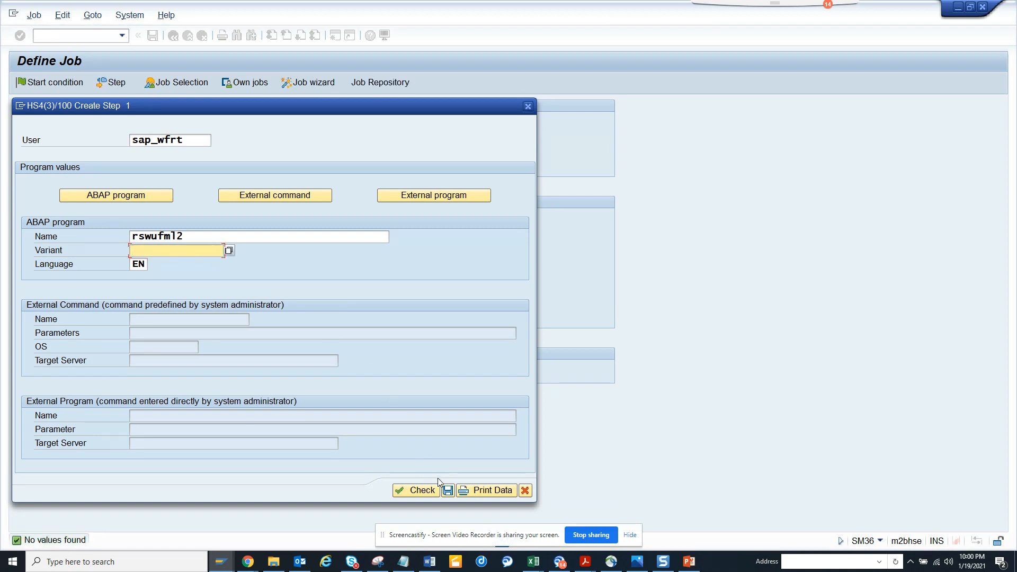
{"action": "left_click", "coordinate": [448, 490]}
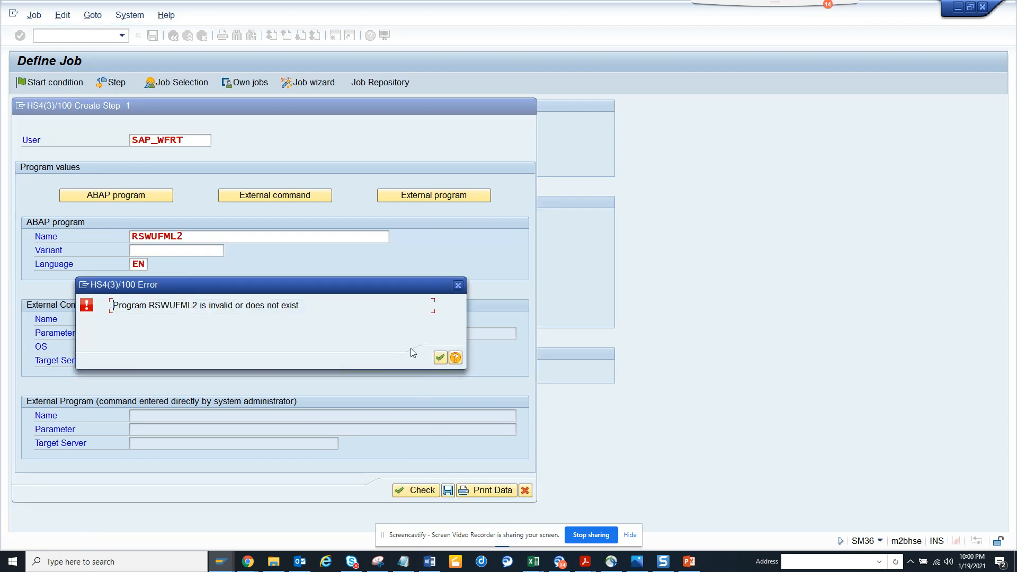
Replace the program with RSWUWFML2, picked from a search of programs matching rswu*.
{"action": "left_click", "coordinate": [439, 358]}
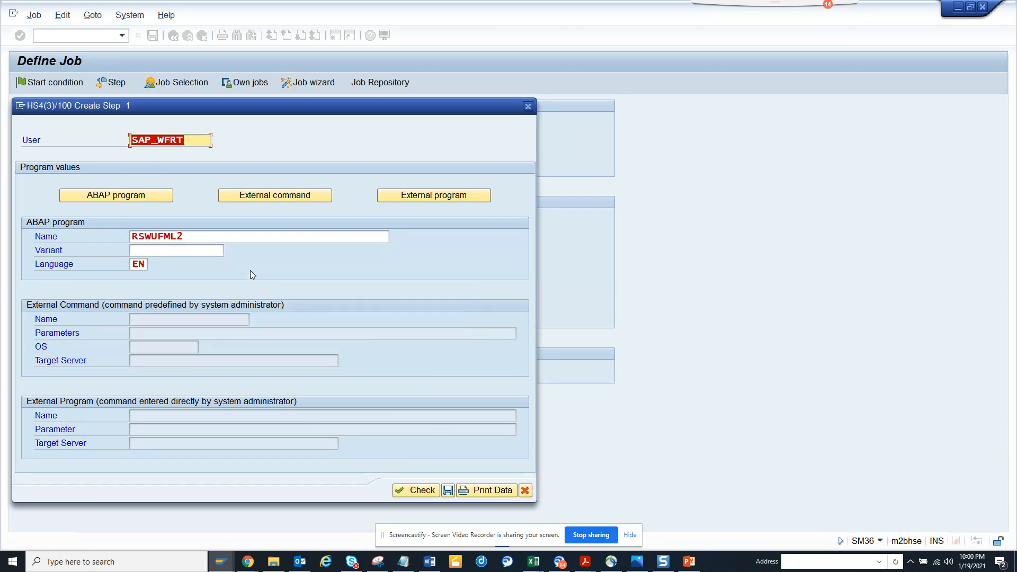
{"action": "left_click", "coordinate": [168, 237]}
{"action": "left_click_drag", "start_coordinate": [184, 236], "coordinate": [130, 233]}
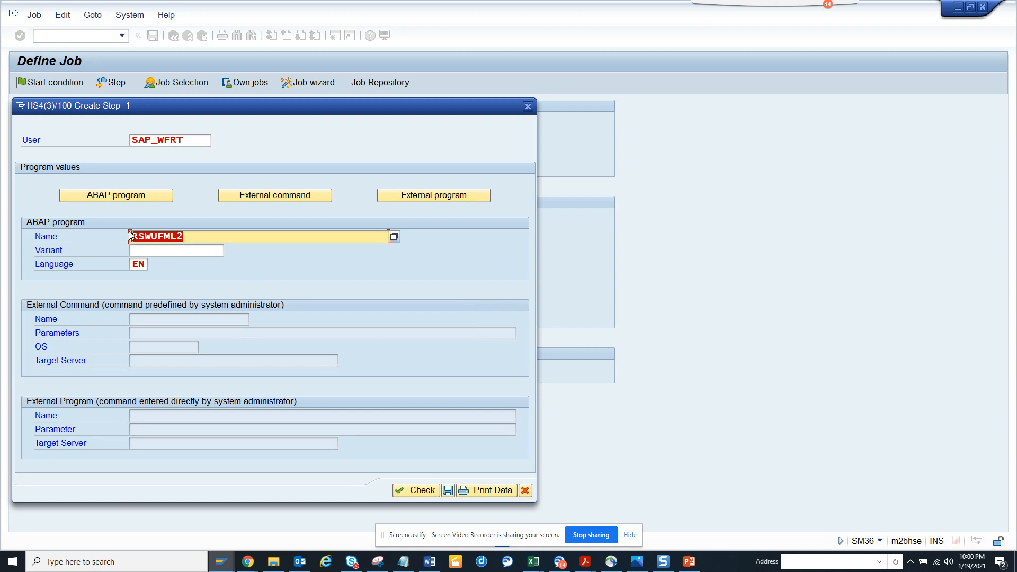
{"action": "left_click", "coordinate": [394, 237]}
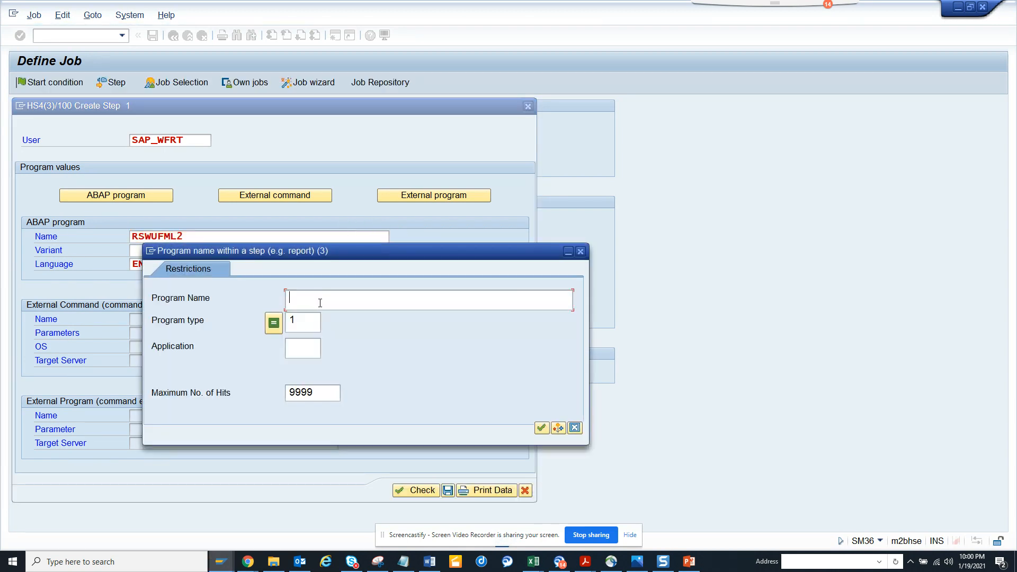
{"action": "type", "text": "rswu*"}
{"action": "key", "text": "Return"}
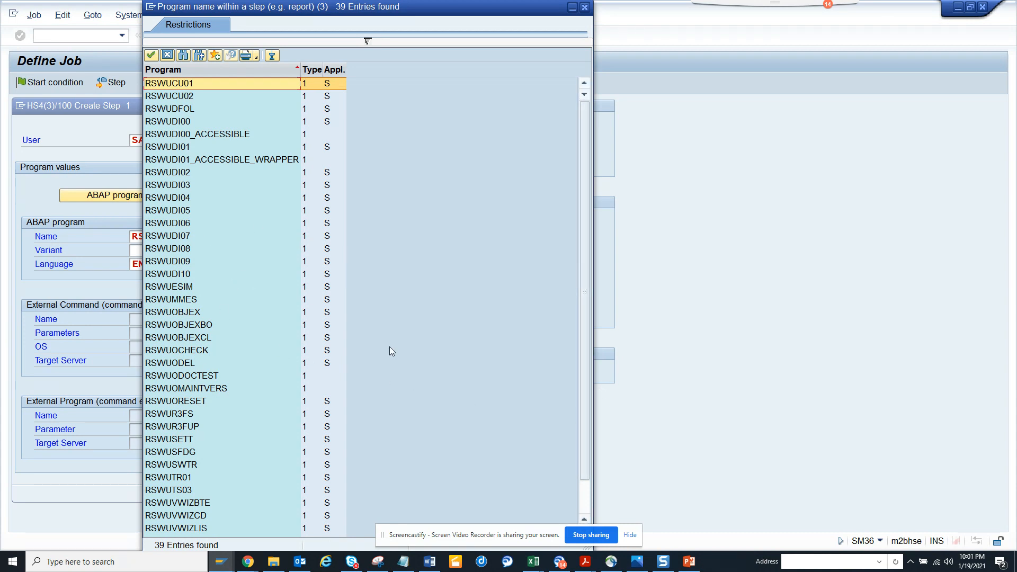
{"action": "left_click", "coordinate": [584, 488]}
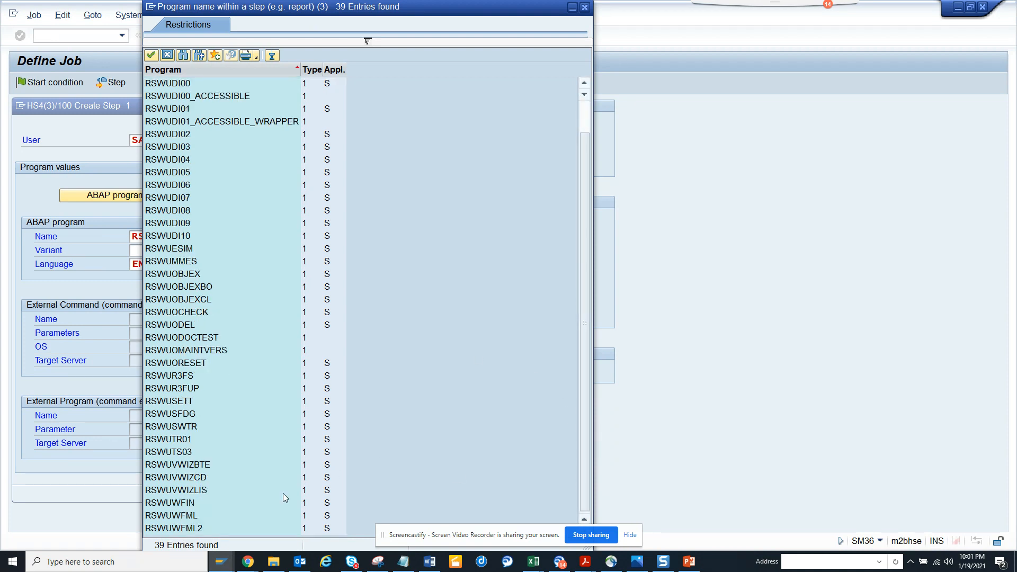
{"action": "double_click", "coordinate": [207, 528]}
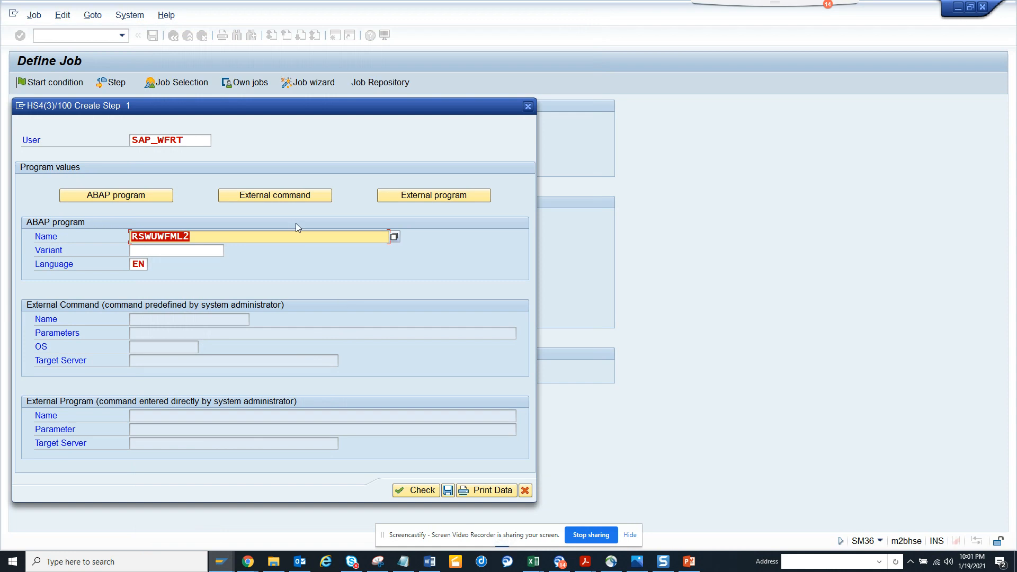
Choose variant TEST, save the step, and return to job ZTEST with 1 step defined.
{"action": "left_click", "coordinate": [216, 254]}
{"action": "left_click", "coordinate": [229, 251]}
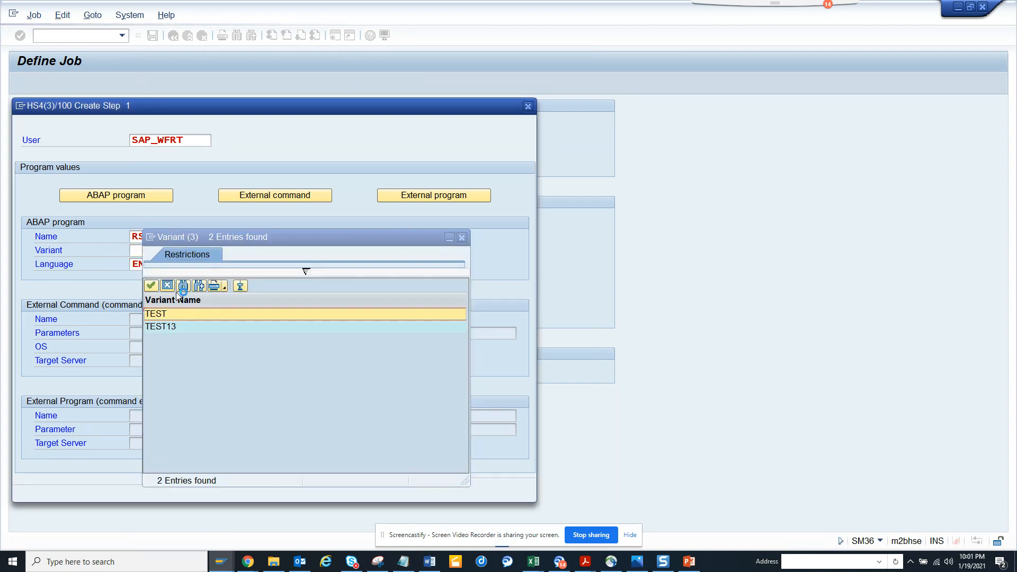
{"action": "double_click", "coordinate": [182, 313]}
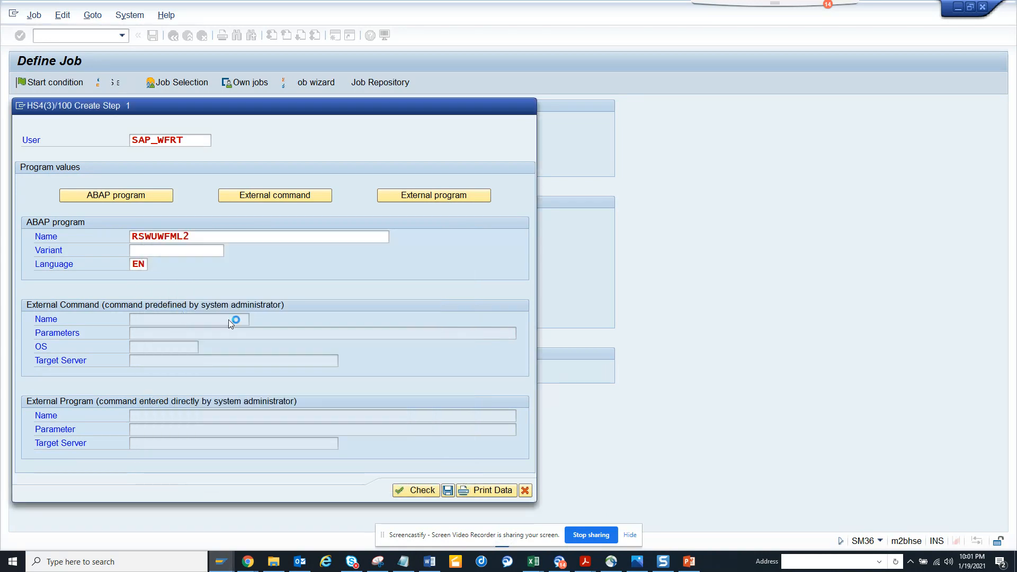
{"action": "left_click", "coordinate": [448, 490]}
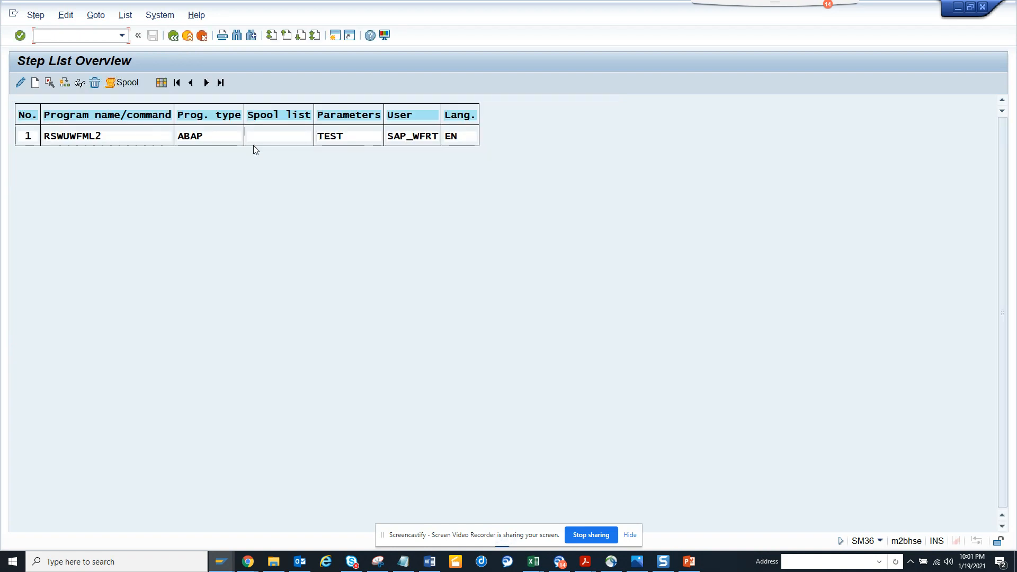
{"action": "left_click", "coordinate": [173, 41]}
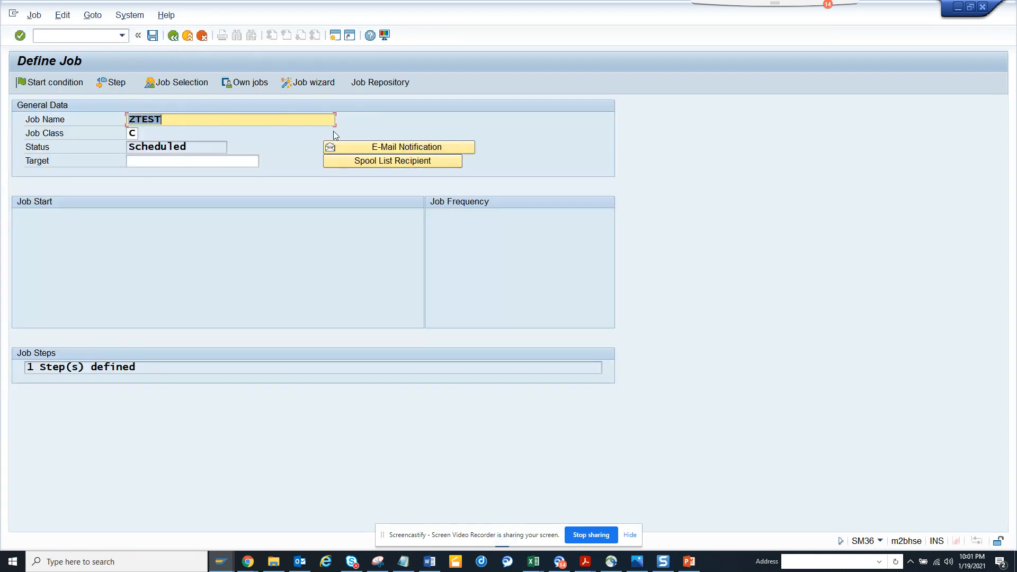
Open the E-Mail Notification dialog from the Define Job screen for ZTEST.
{"action": "left_click", "coordinate": [338, 148]}
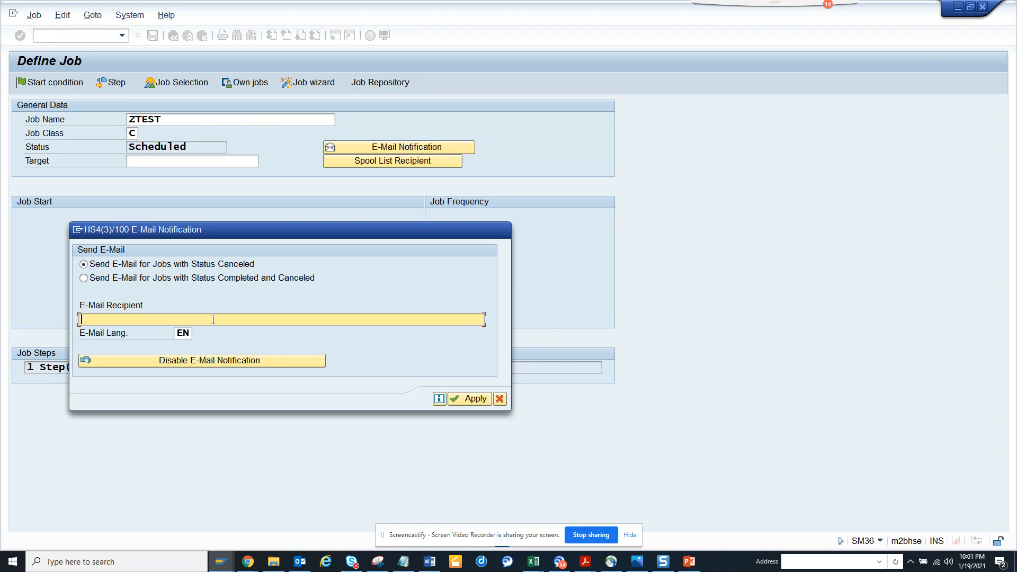
Enter the recipient's e-mail address for canceled-job notification, apply it, and re-confirm the settings.
{"action": "left_click", "coordinate": [468, 397]}
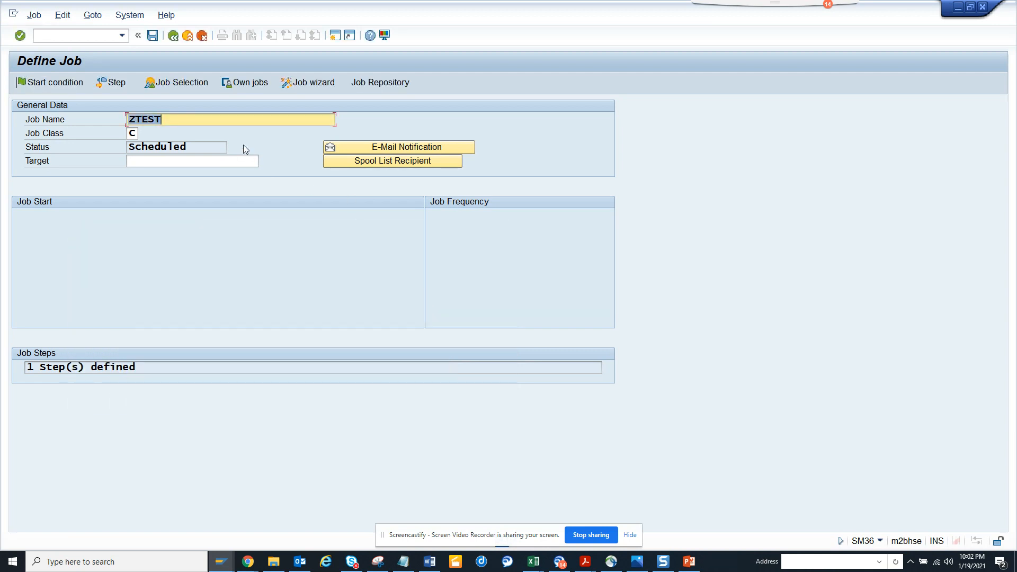
{"action": "left_click", "coordinate": [336, 146]}
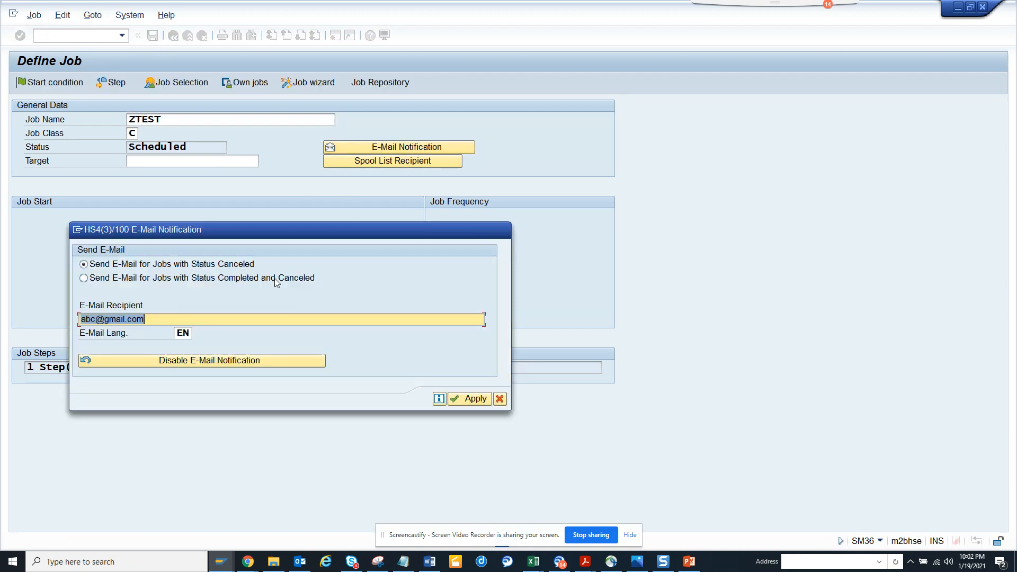
{"action": "left_click", "coordinate": [466, 398]}
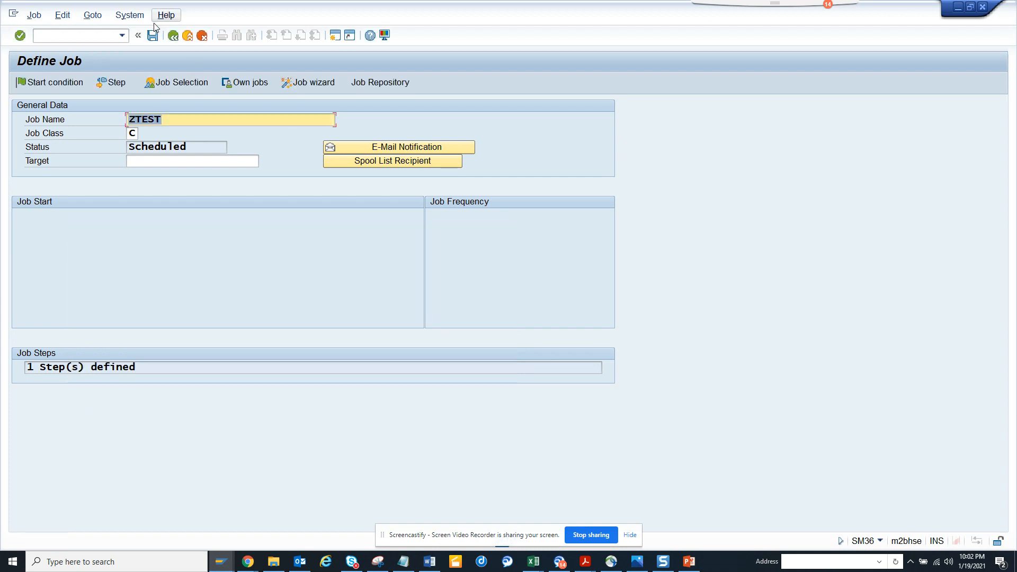
Save job ZTEST with its RSWUWFML2 step and cancellation e-mail notification.
{"action": "left_click", "coordinate": [153, 36]}
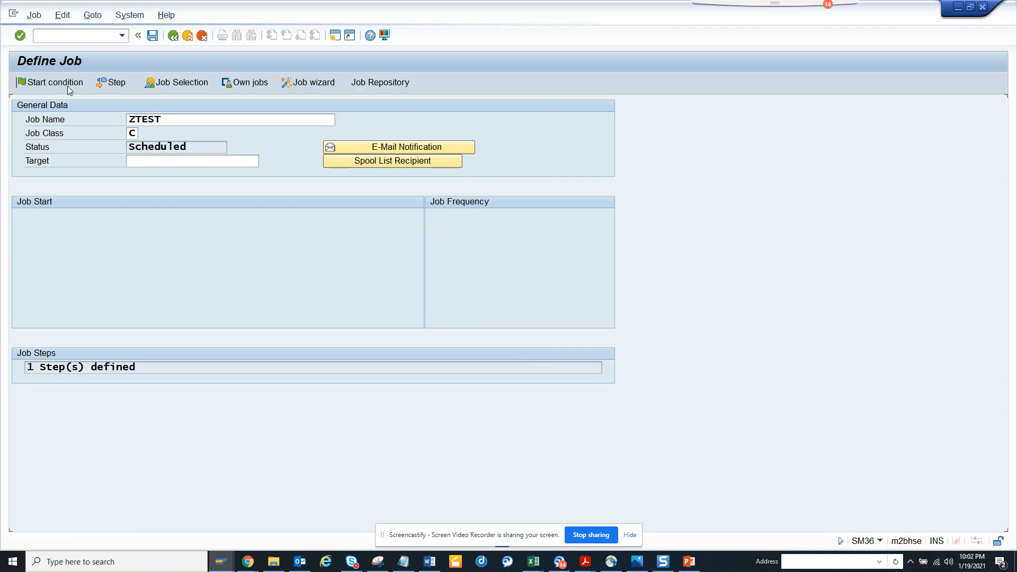